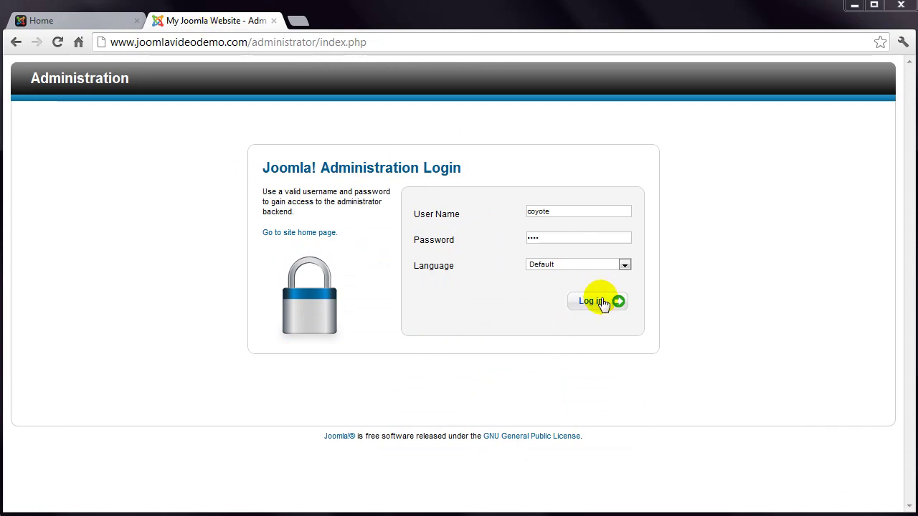
- Log in and start a new article category from the Category Manager list
{"action": "left_click", "coordinate": [601, 301]}
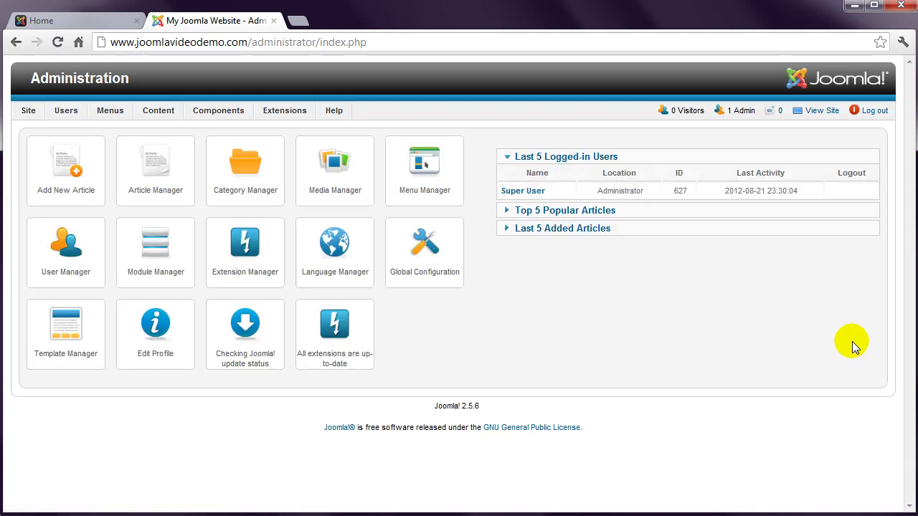
{"action": "left_click", "coordinate": [259, 190]}
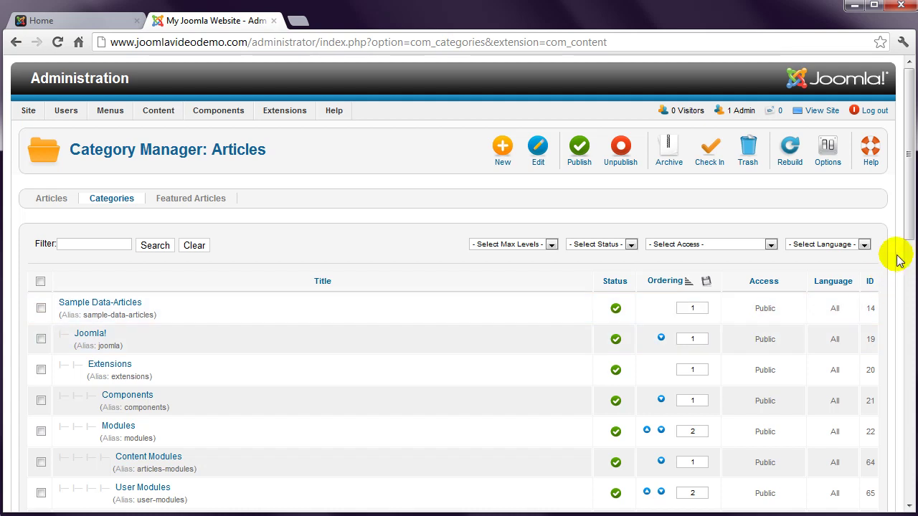
{"action": "scroll", "coordinate": [908, 252], "scroll_direction": "down", "scroll_amount": 1}
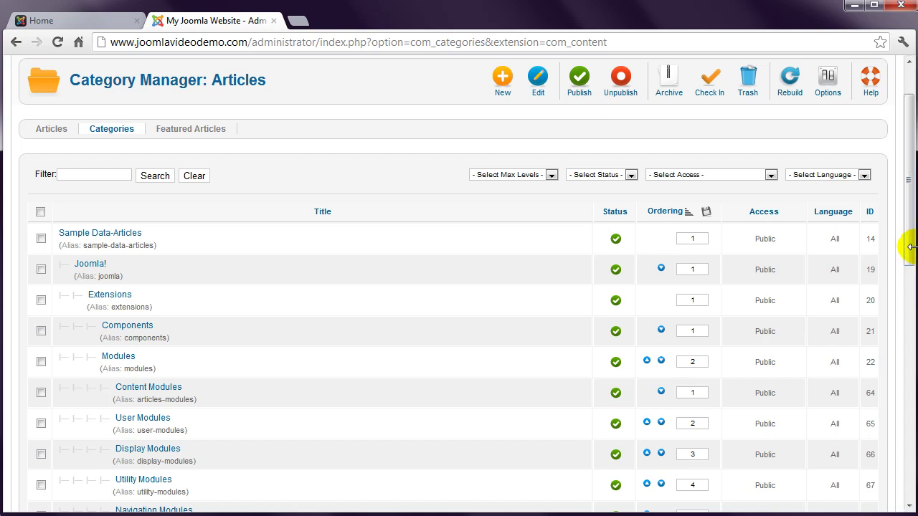
{"action": "left_click", "coordinate": [501, 84]}
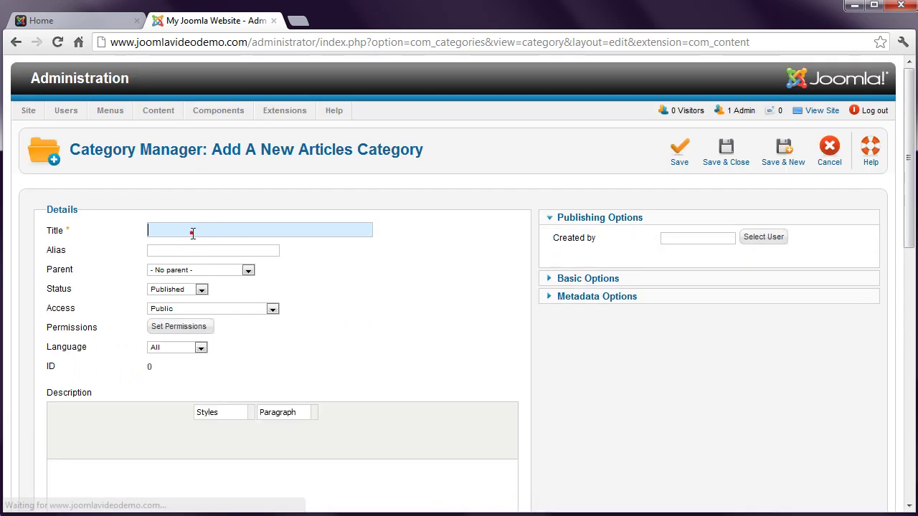
- Save a top-level category titled 'Articles' with '- No parent -'
{"action": "left_click", "coordinate": [191, 231]}
{"action": "type", "text": "Art"}
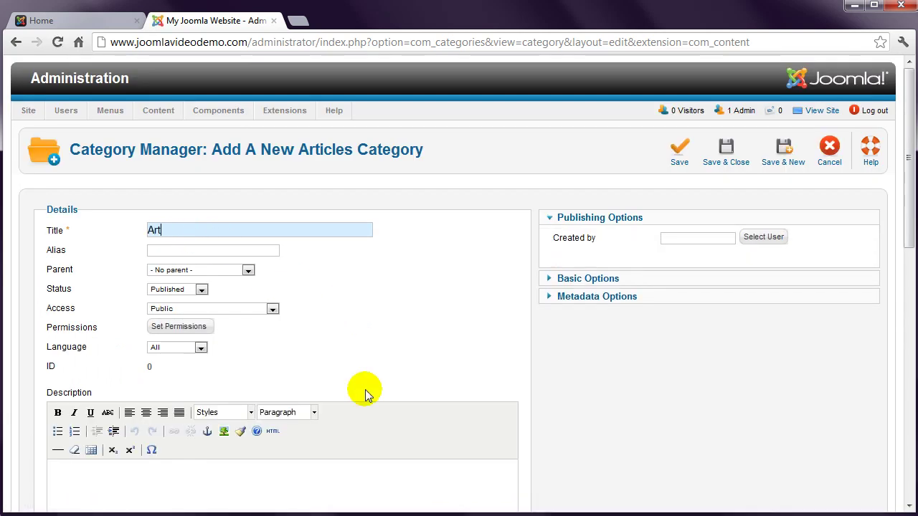
{"action": "type", "text": "icles"}
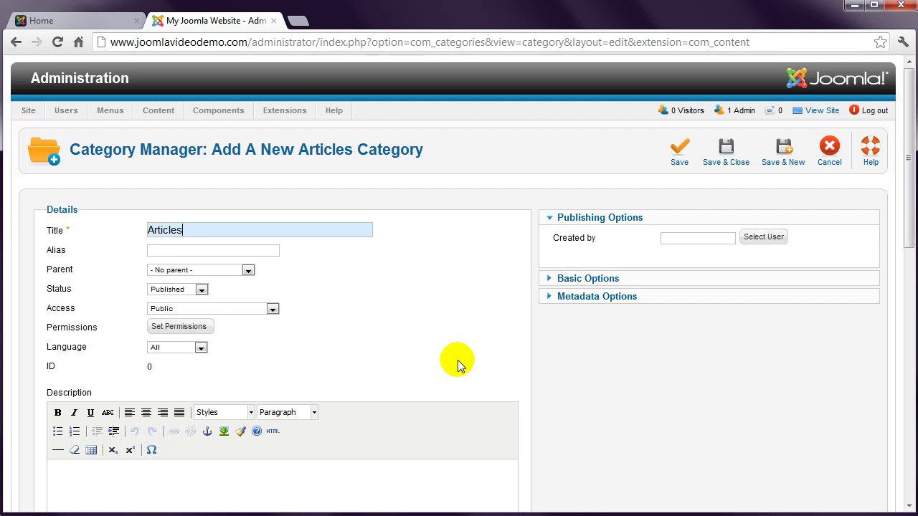
{"action": "left_click", "coordinate": [248, 270]}
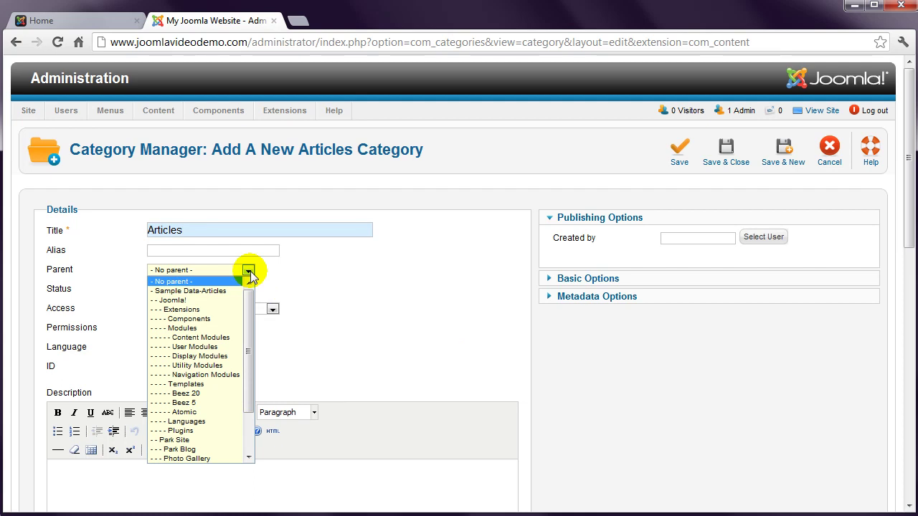
{"action": "left_click", "coordinate": [252, 271]}
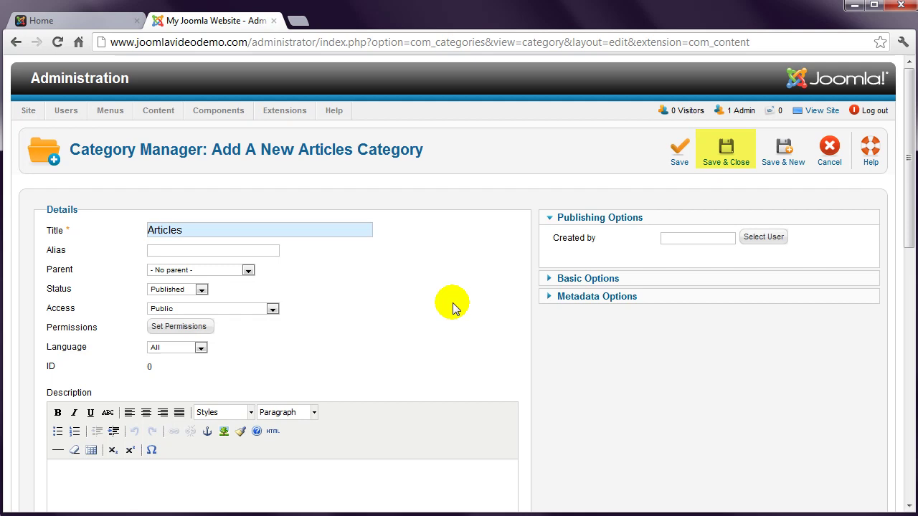
{"action": "left_click", "coordinate": [728, 154]}
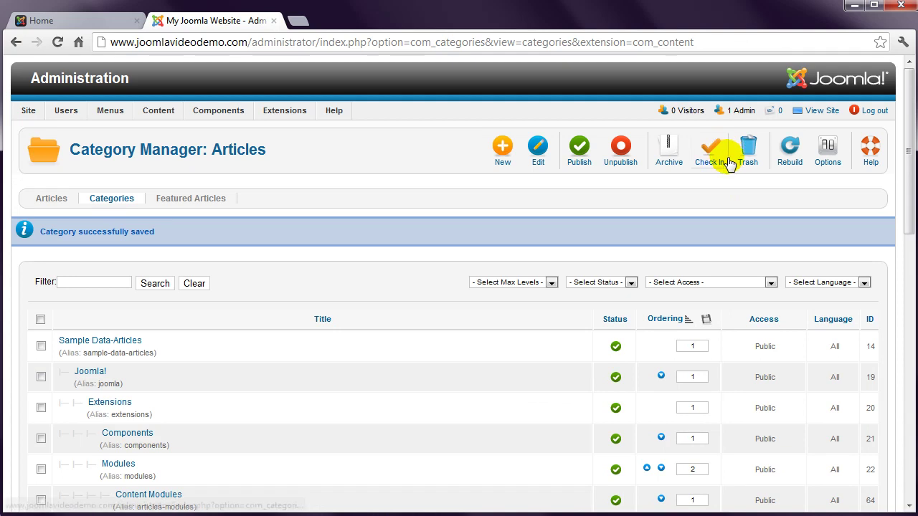
- Go to page 2 of the category list, showing Articles with ID 83
{"action": "left_click_drag", "start_coordinate": [909, 167], "coordinate": [910, 387]}
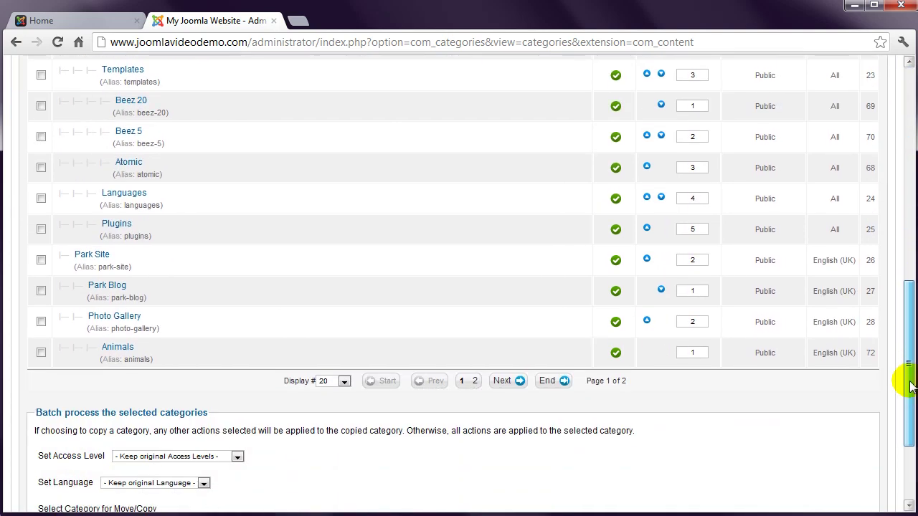
{"action": "left_click", "coordinate": [507, 384]}
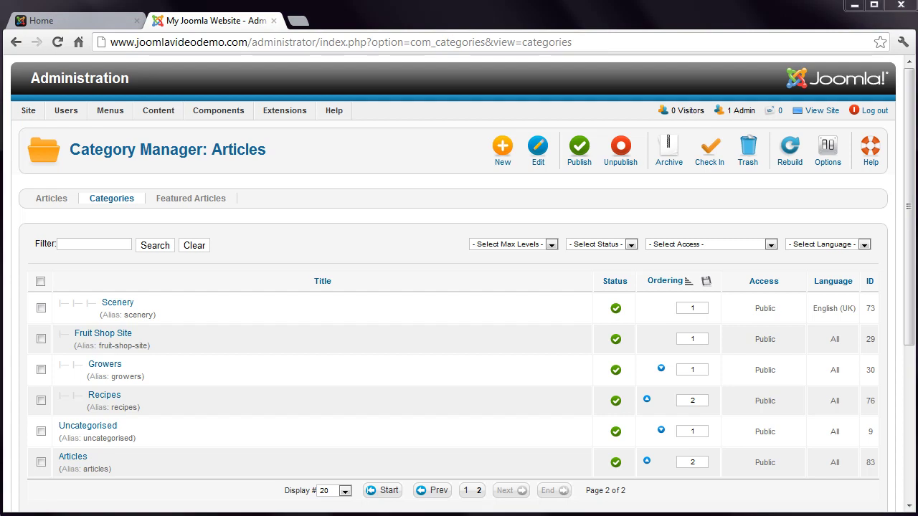
- Save a 'Geography' category with parent Articles and check it in the list
{"action": "left_click", "coordinate": [502, 158]}
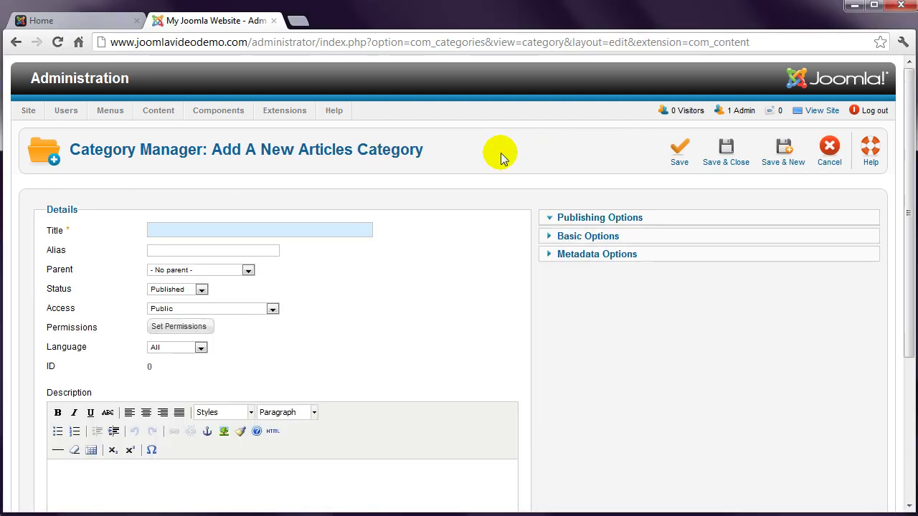
{"action": "left_click", "coordinate": [172, 231]}
{"action": "type", "text": "Geogra"}
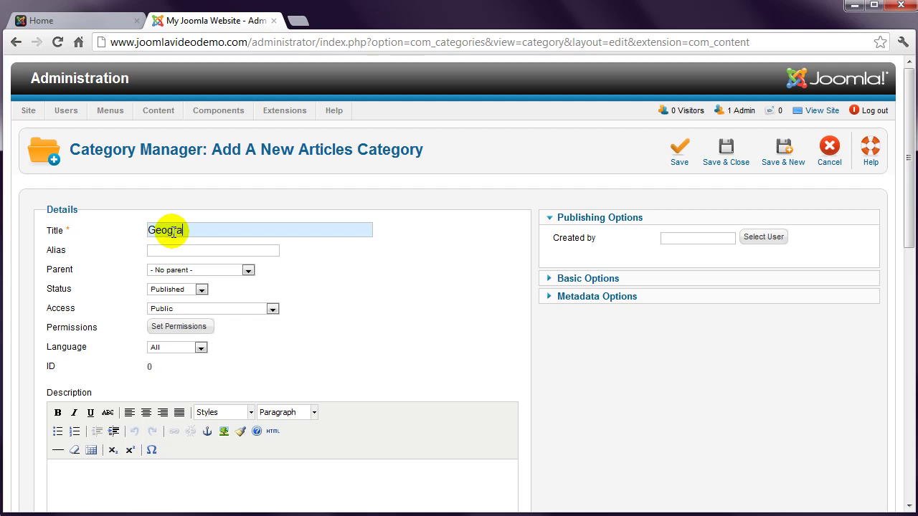
{"action": "type", "text": "phy"}
{"action": "left_click", "coordinate": [247, 270]}
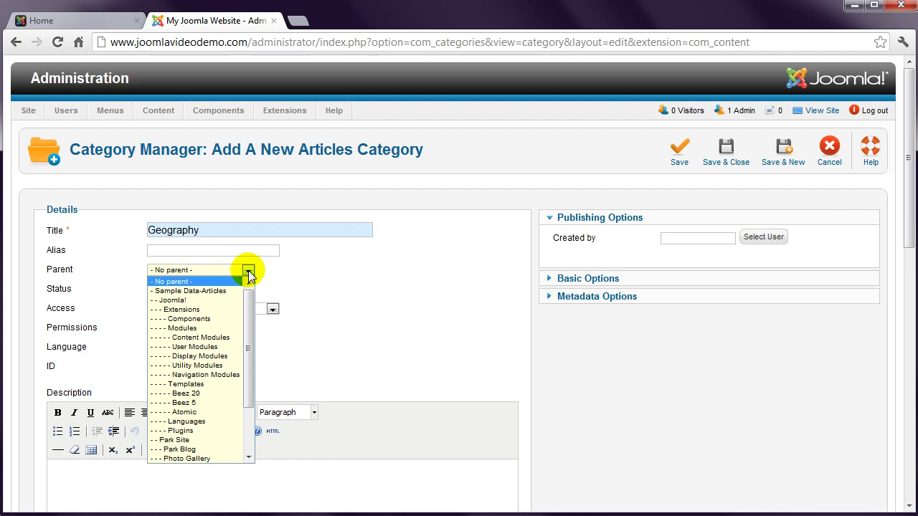
{"action": "scroll", "coordinate": [247, 294], "scroll_direction": "down", "scroll_amount": 3}
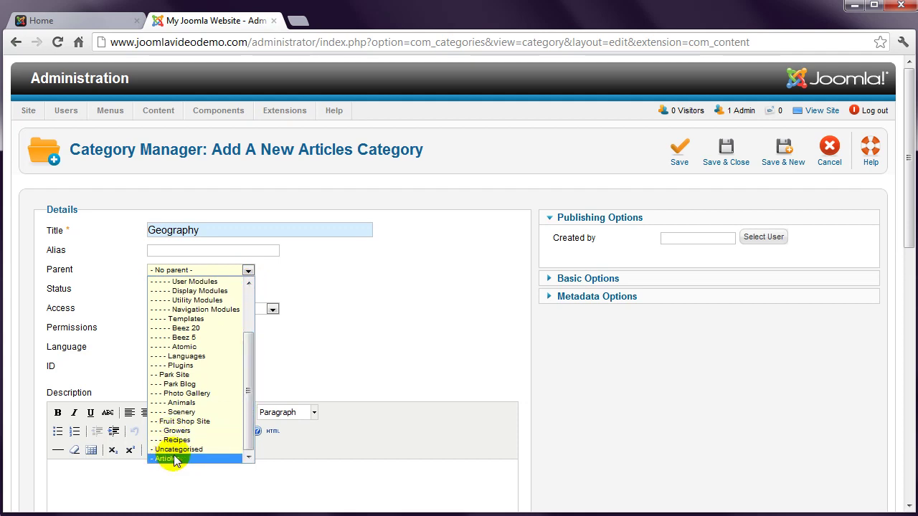
{"action": "left_click", "coordinate": [193, 461]}
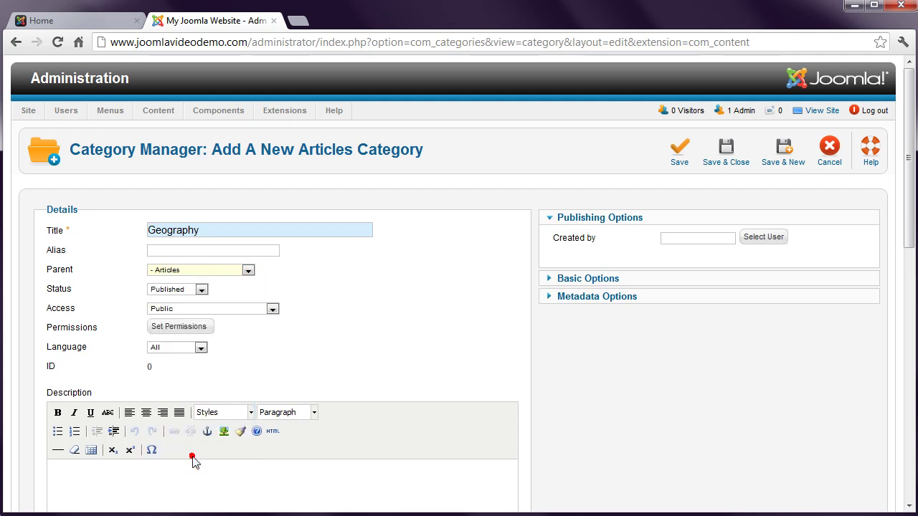
{"action": "left_click", "coordinate": [729, 159]}
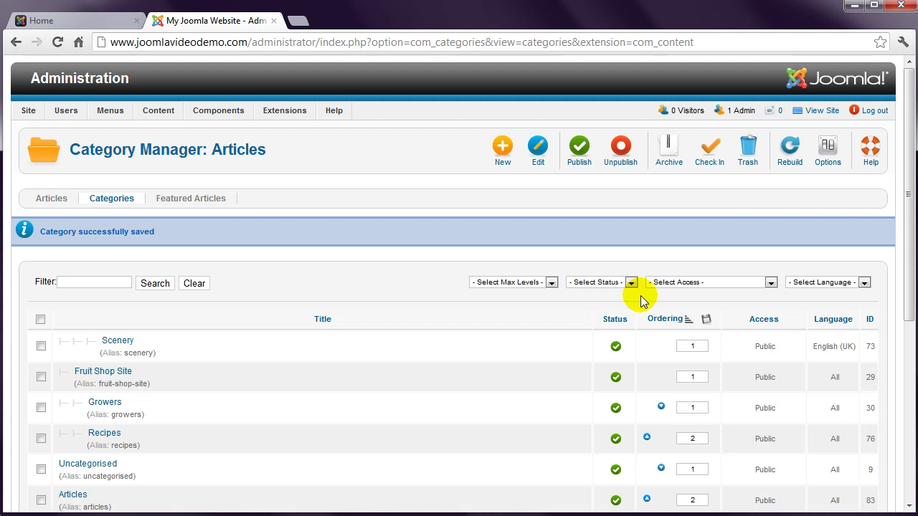
{"action": "scroll", "coordinate": [642, 301], "scroll_direction": "down", "scroll_amount": 3}
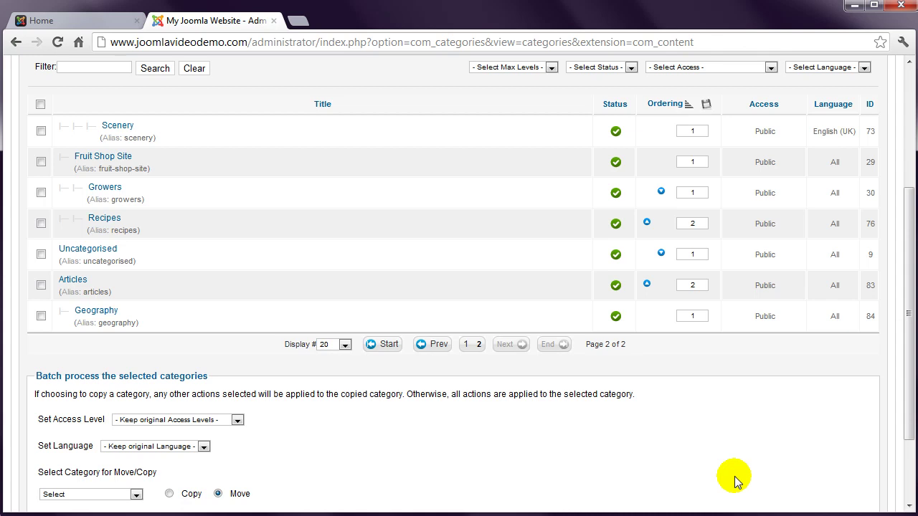
{"action": "scroll", "coordinate": [734, 476], "scroll_direction": "up", "scroll_amount": 3}
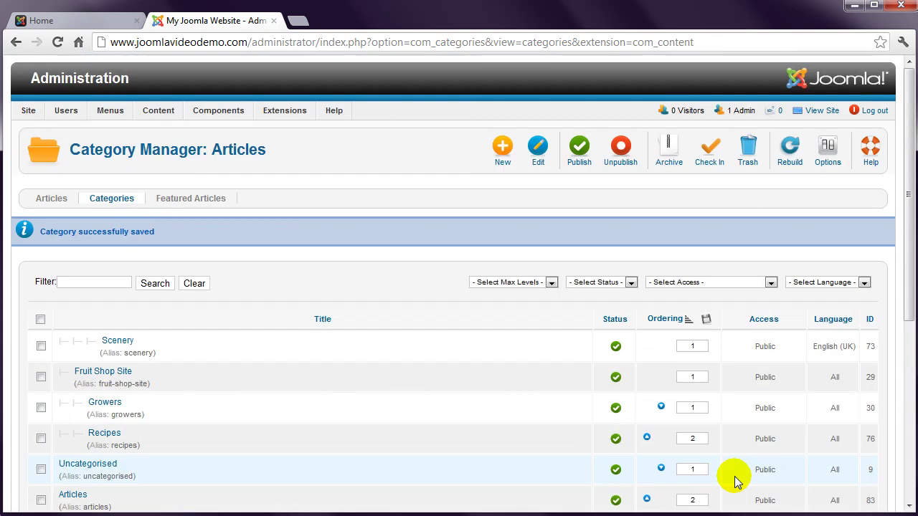
- Save a 'History' category with '- Articles' as its parent
{"action": "left_click", "coordinate": [502, 152]}
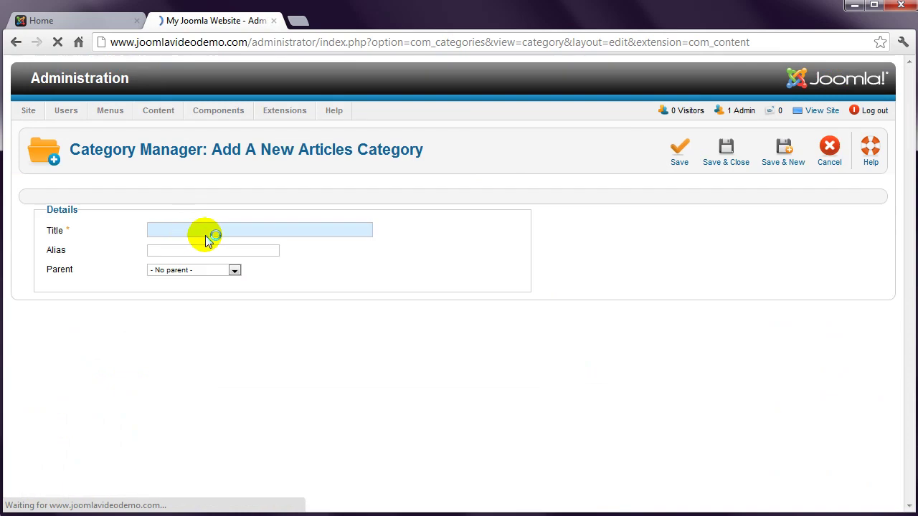
{"action": "type", "text": "Hi"}
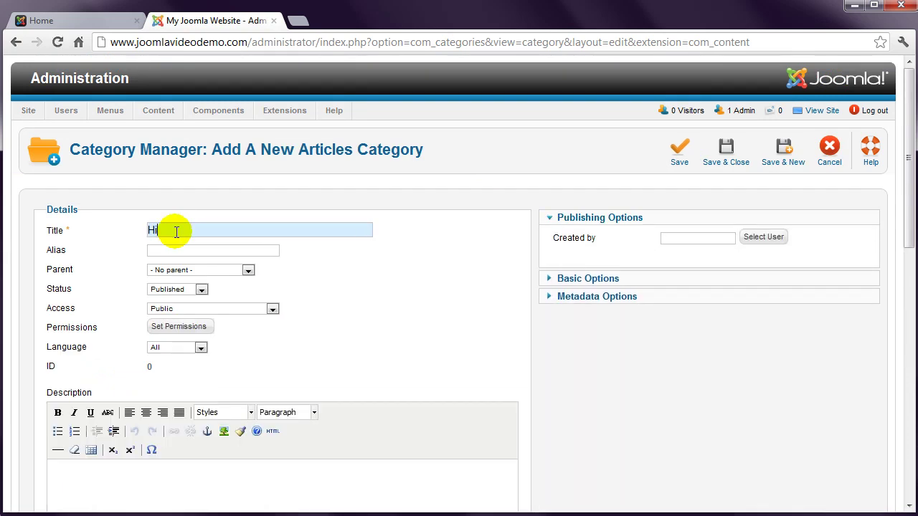
{"action": "type", "text": "story"}
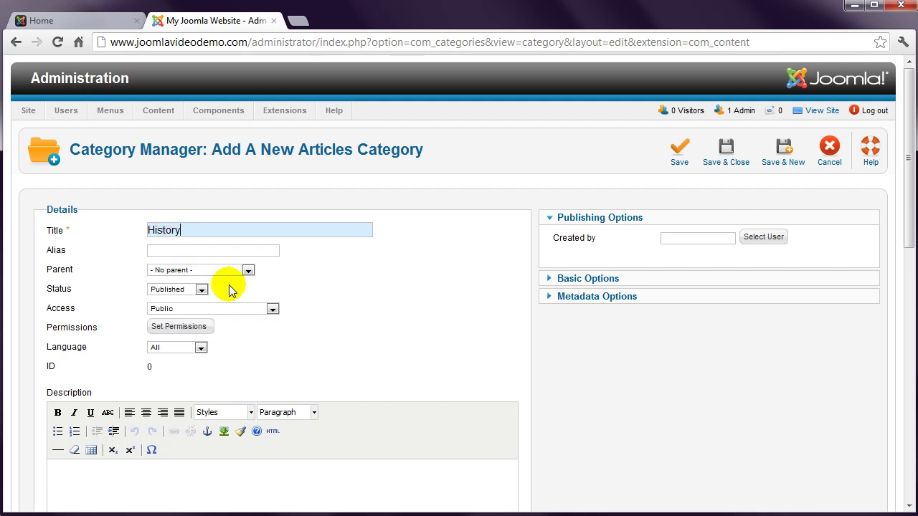
{"action": "left_click", "coordinate": [247, 270]}
{"action": "left_click_drag", "start_coordinate": [248, 295], "coordinate": [246, 352]}
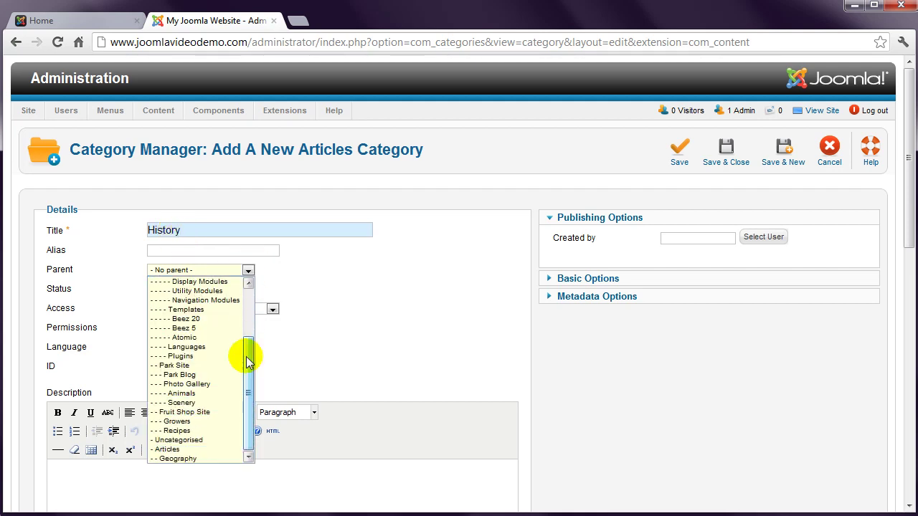
{"action": "left_click", "coordinate": [183, 450]}
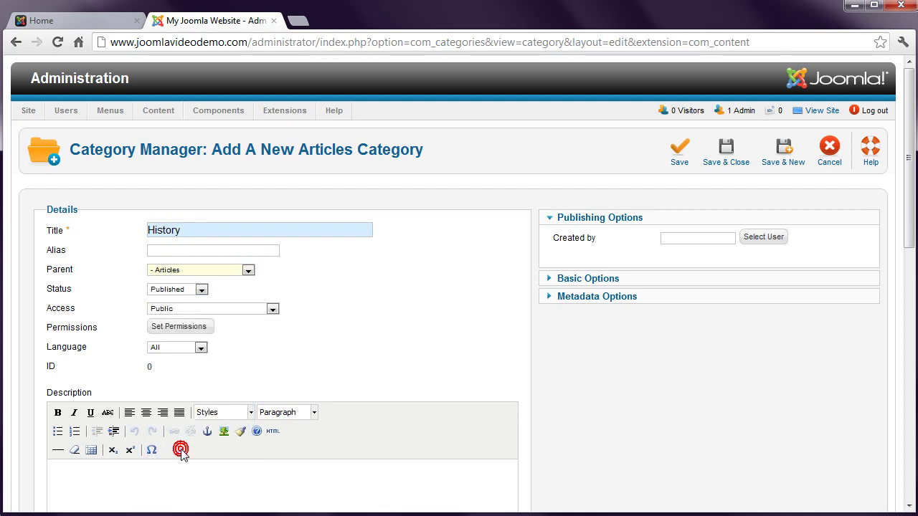
{"action": "left_click", "coordinate": [731, 163]}
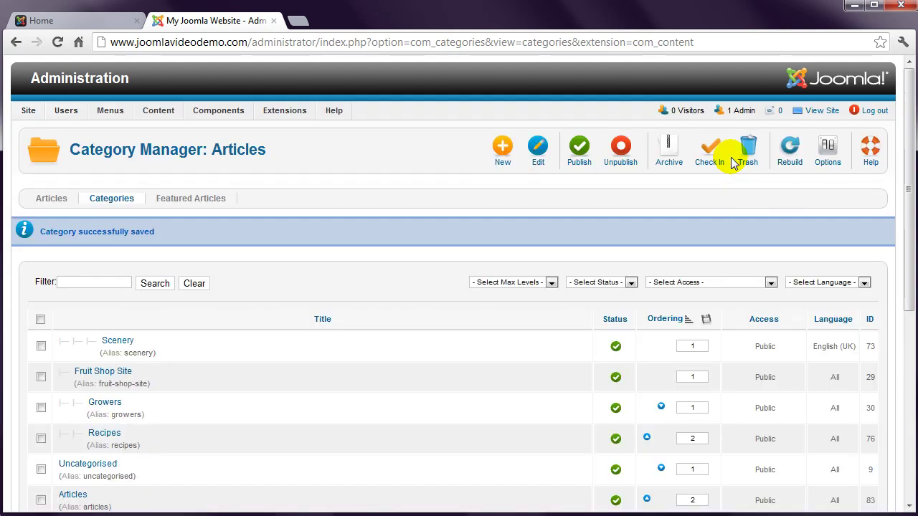
- Save an 'Ancient' category under '- - History' and leave a blank form open
{"action": "left_click", "coordinate": [502, 151]}
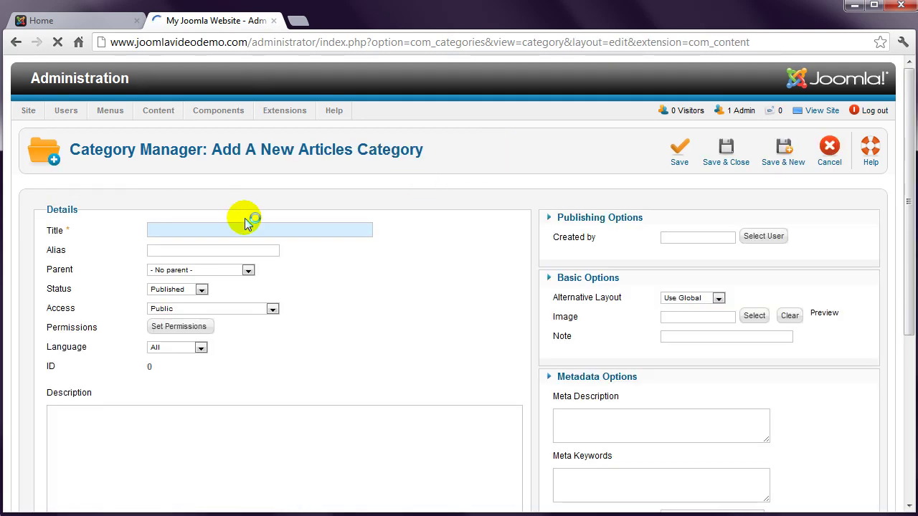
{"action": "left_click", "coordinate": [173, 227]}
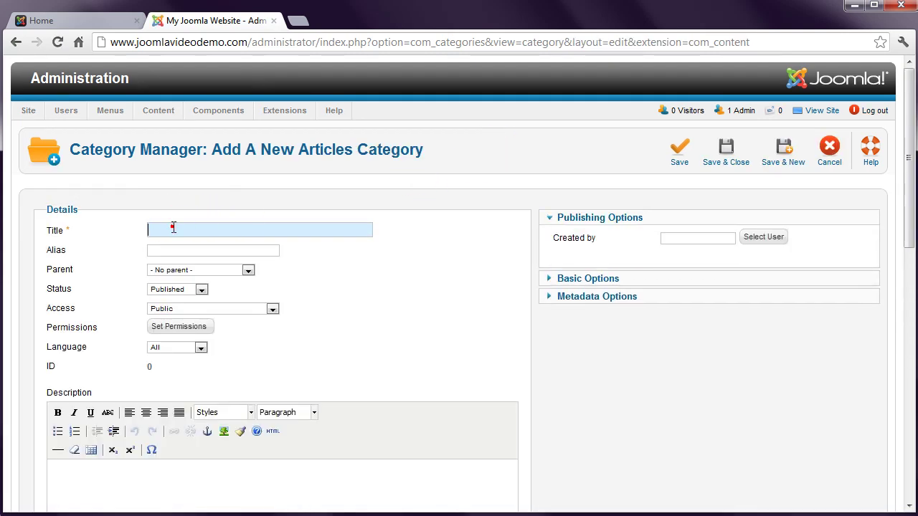
{"action": "type", "text": "An"}
{"action": "type", "text": "cient"}
{"action": "left_click", "coordinate": [248, 270]}
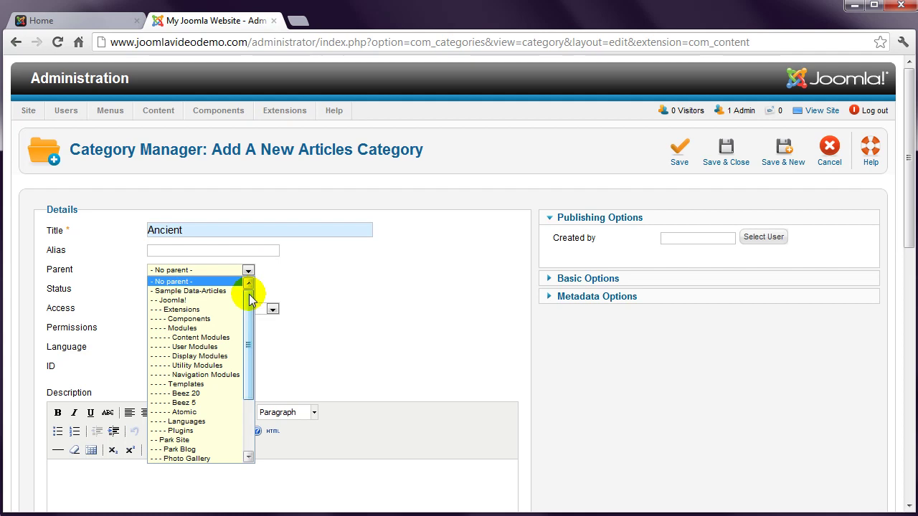
{"action": "left_click_drag", "start_coordinate": [249, 294], "coordinate": [251, 351]}
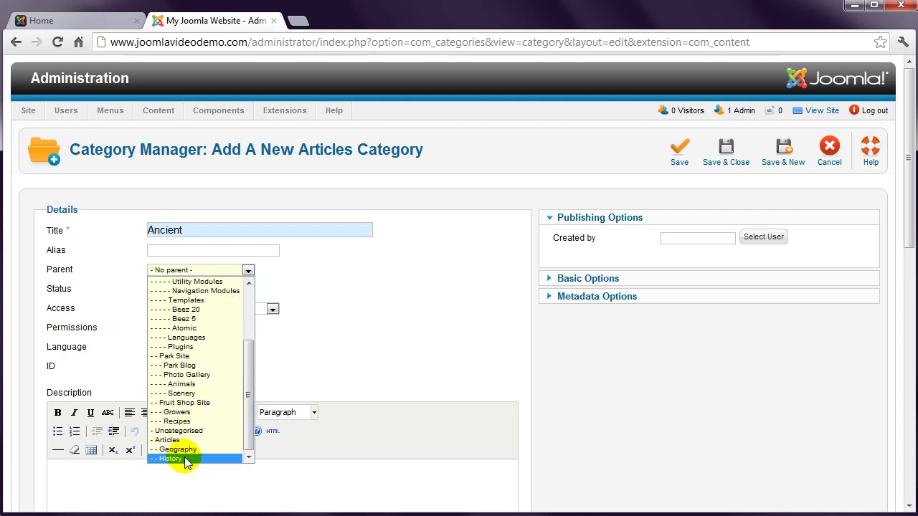
{"action": "left_click", "coordinate": [185, 459]}
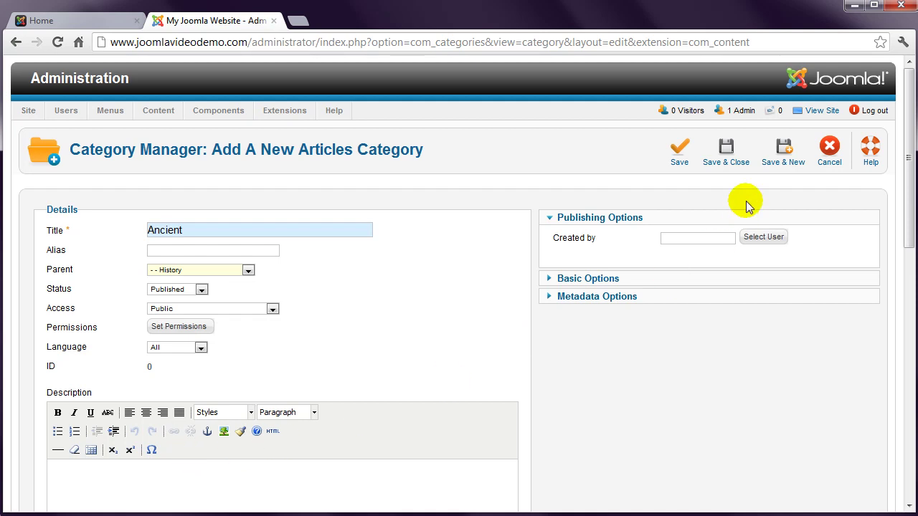
{"action": "left_click", "coordinate": [784, 156]}
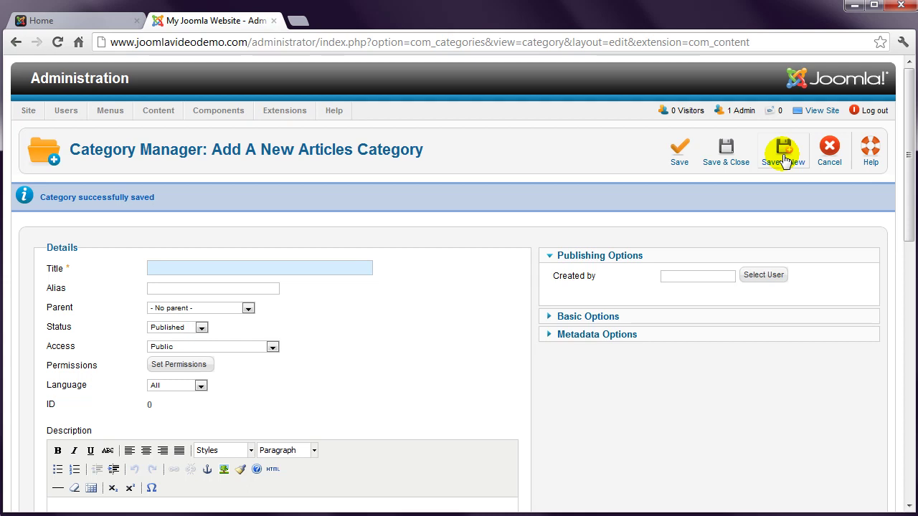
- Save a 'Modern' category with '- - History' as its parent
{"action": "left_click", "coordinate": [207, 266]}
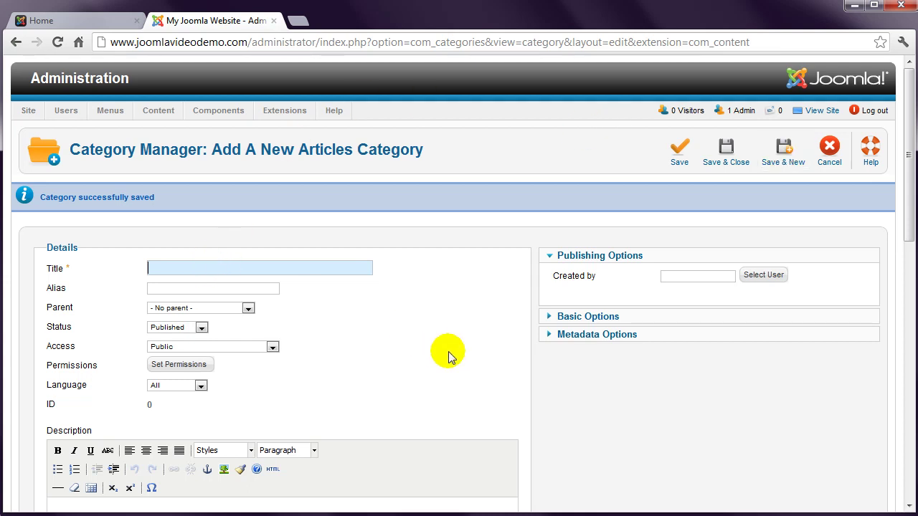
{"action": "type", "text": "Modern"}
{"action": "left_click", "coordinate": [247, 309]}
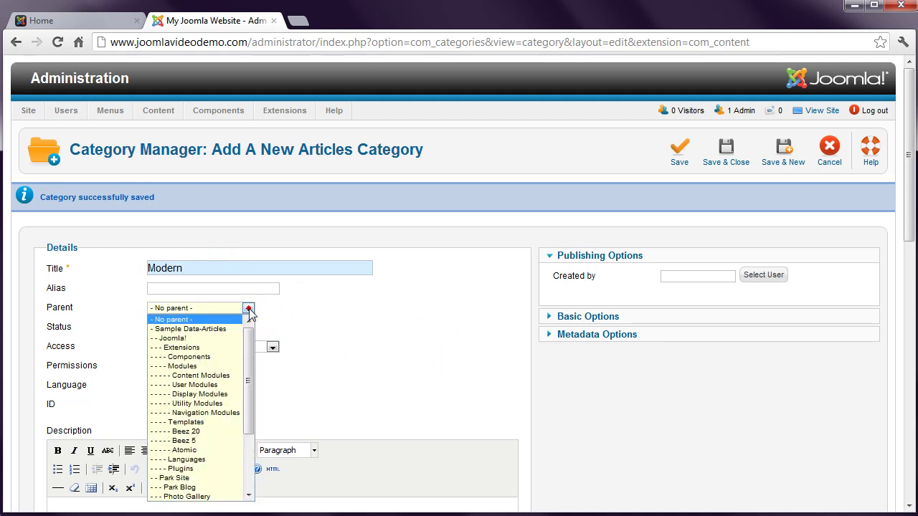
{"action": "left_click_drag", "start_coordinate": [248, 337], "coordinate": [246, 416]}
{"action": "left_click", "coordinate": [184, 487]}
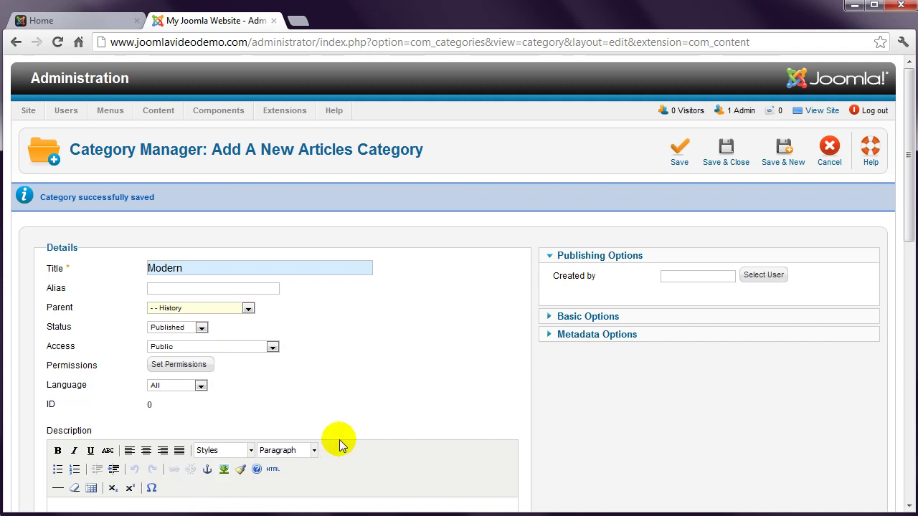
{"action": "left_click", "coordinate": [725, 147]}
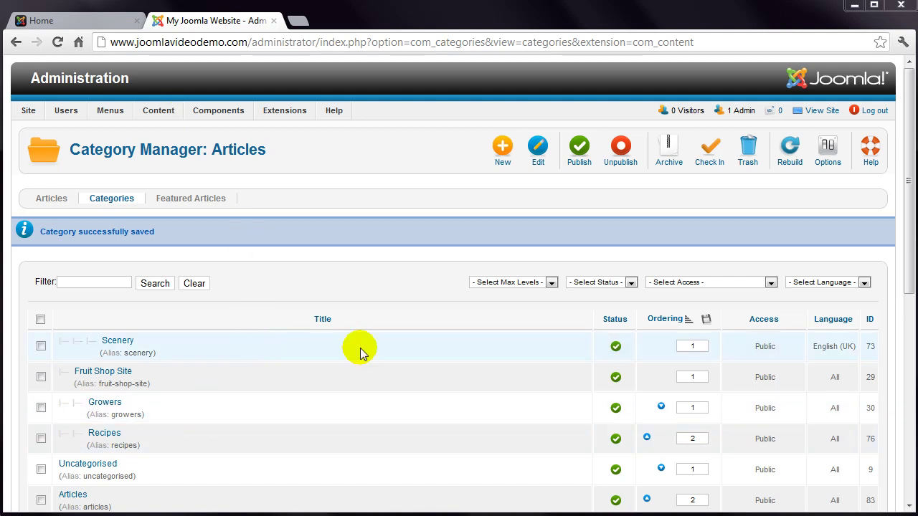
- Review the category hierarchy and open Modern (ID 87) for editing
{"action": "left_click_drag", "start_coordinate": [905, 241], "coordinate": [909, 327]}
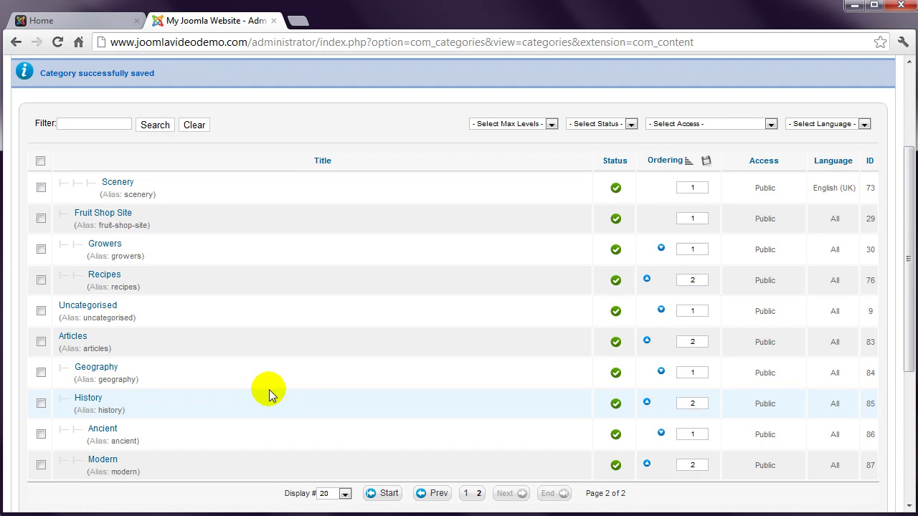
{"action": "left_click", "coordinate": [103, 459]}
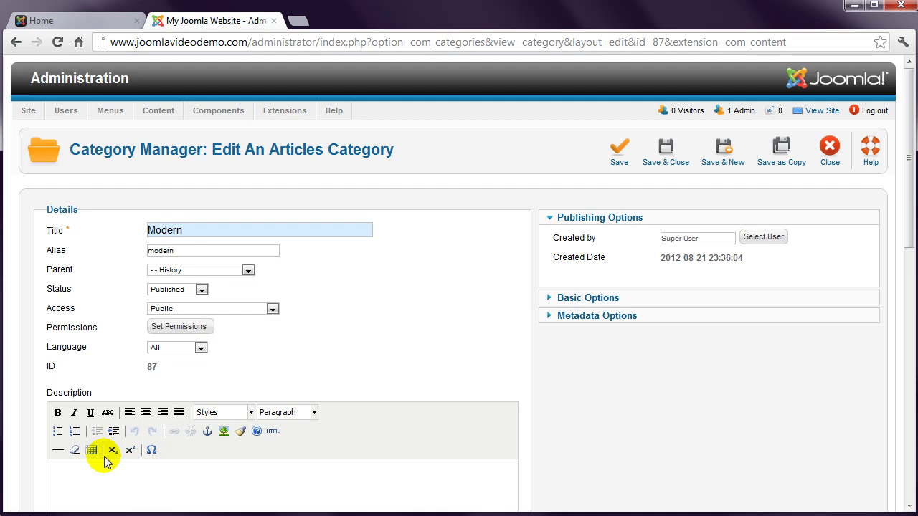
- Close Modern unchanged and run Global Check-in on all database tables
{"action": "left_click", "coordinate": [839, 156]}
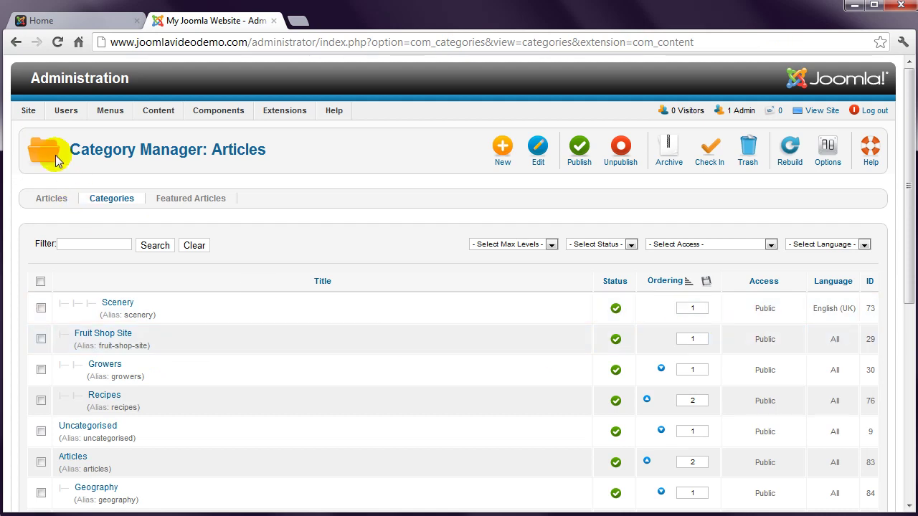
{"action": "mouse_move", "coordinate": [28, 110]}
{"action": "mouse_move", "coordinate": [54, 184]}
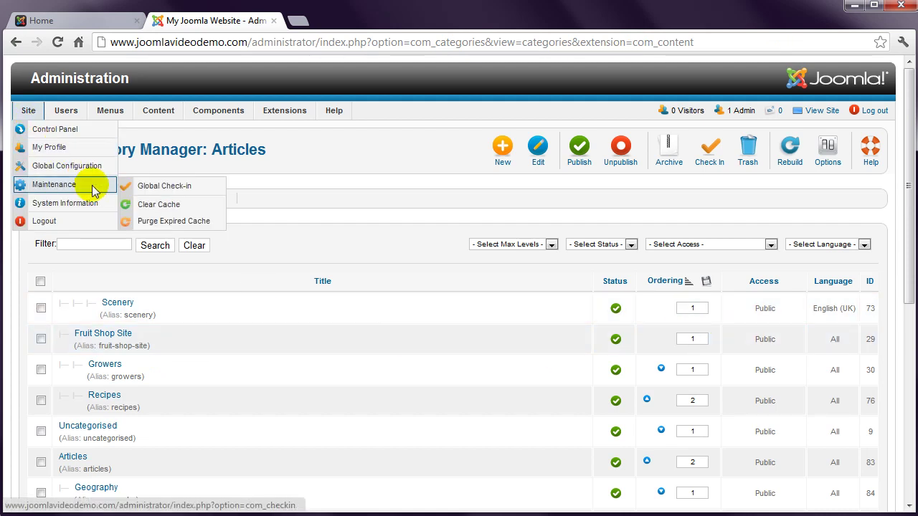
{"action": "left_click", "coordinate": [194, 188]}
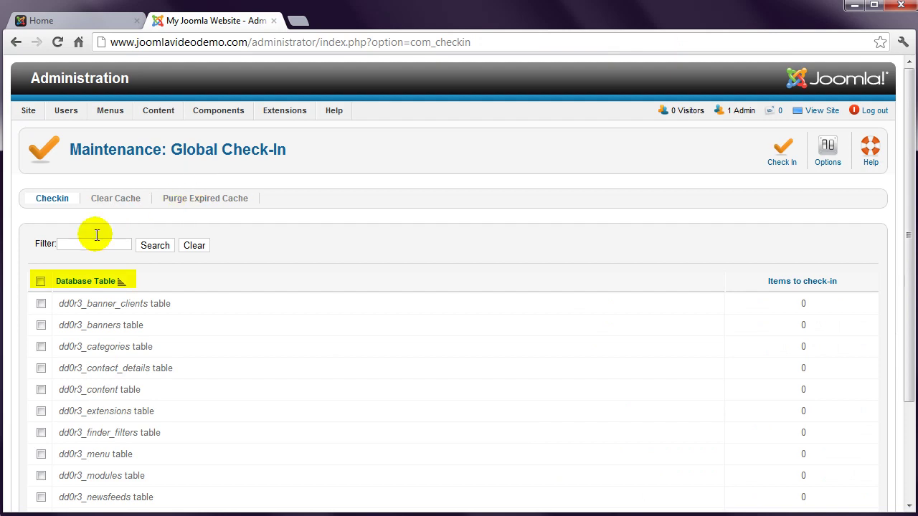
{"action": "left_click", "coordinate": [41, 282]}
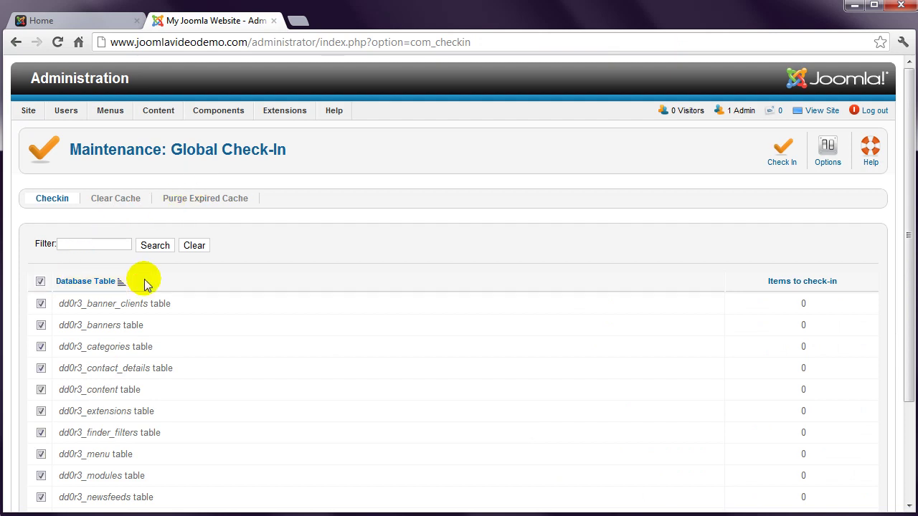
{"action": "left_click", "coordinate": [782, 152]}
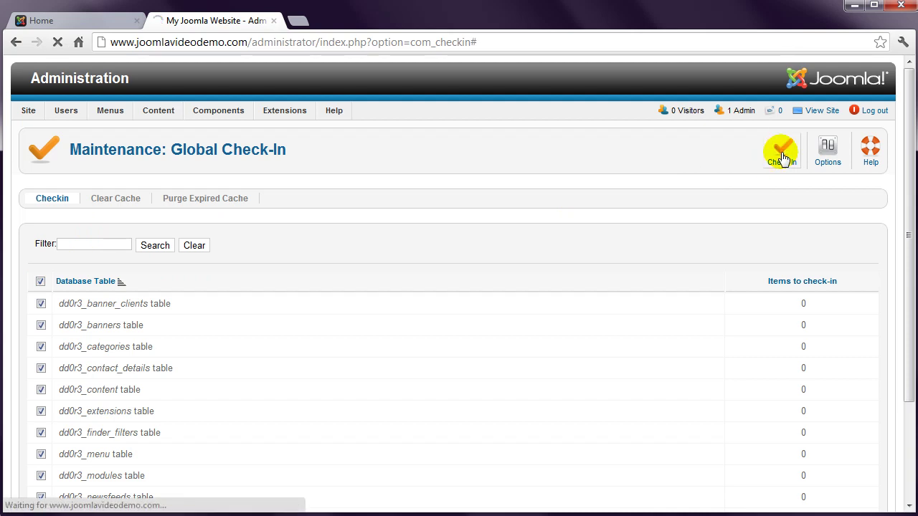